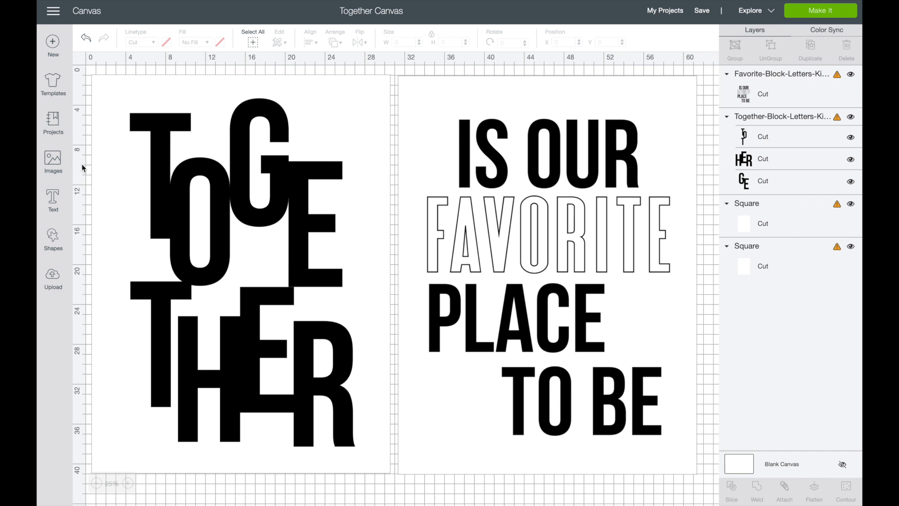
Look through the recently uploaded images without inserting any of them into the project
left_click(56, 165)
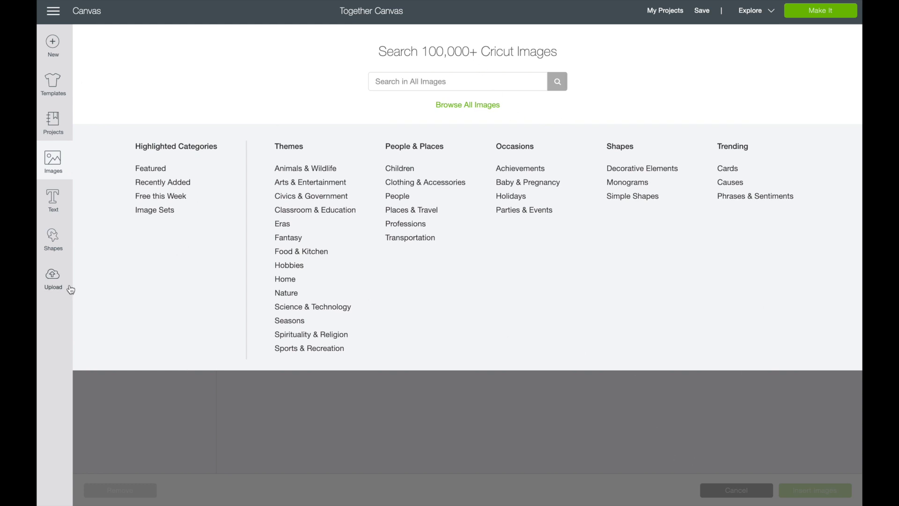
left_click(54, 279)
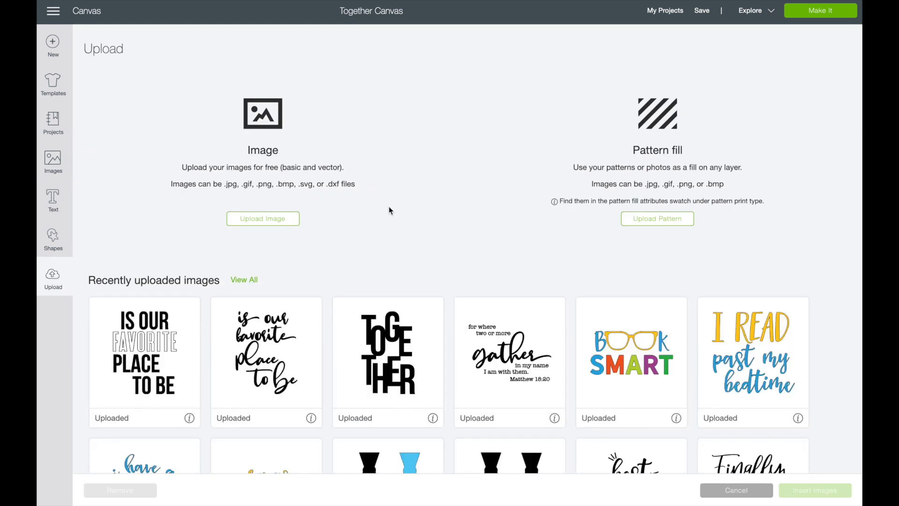
scroll(389, 209, "down", 2)
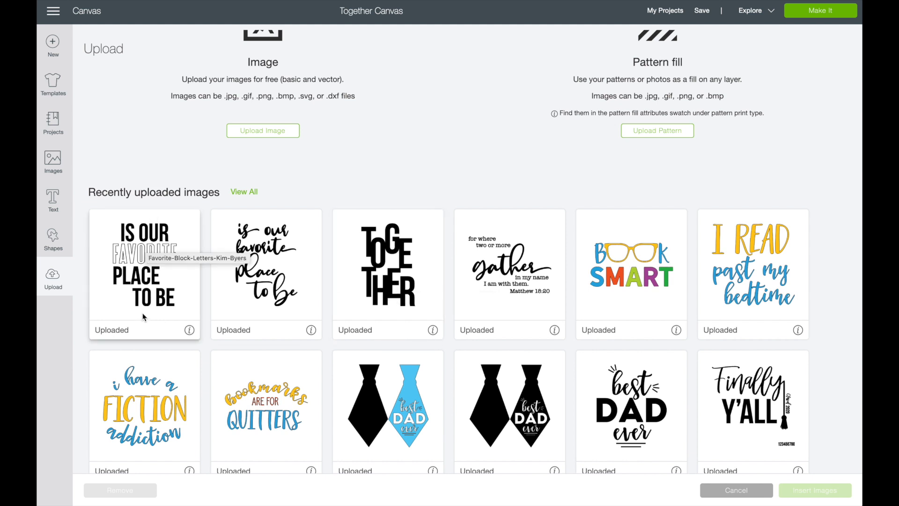
left_click(733, 491)
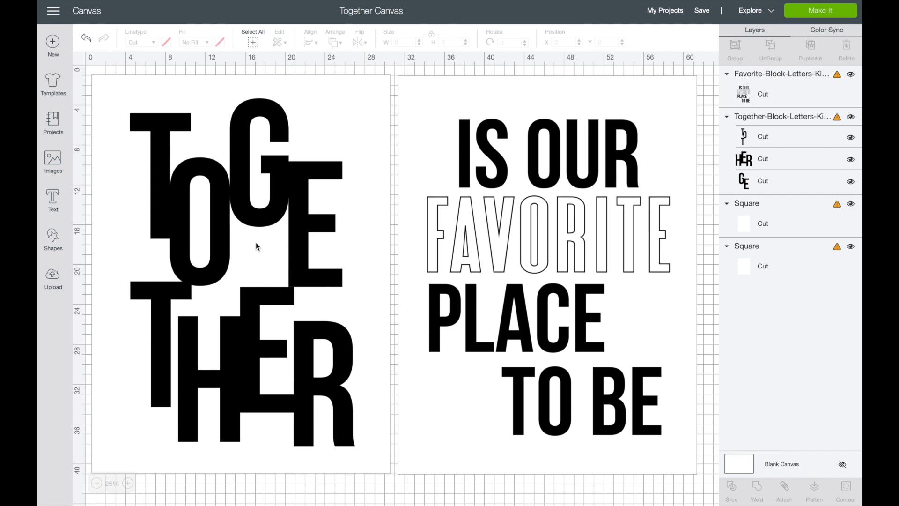
Add a square with unlocked proportions, resize it to 30 inches wide by 40 inches high, and place it across both canvases
left_click(53, 242)
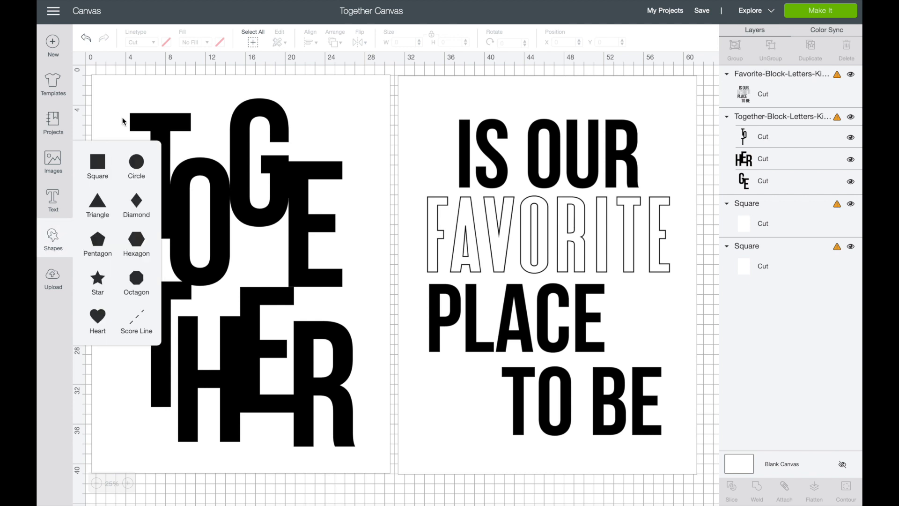
left_click(96, 165)
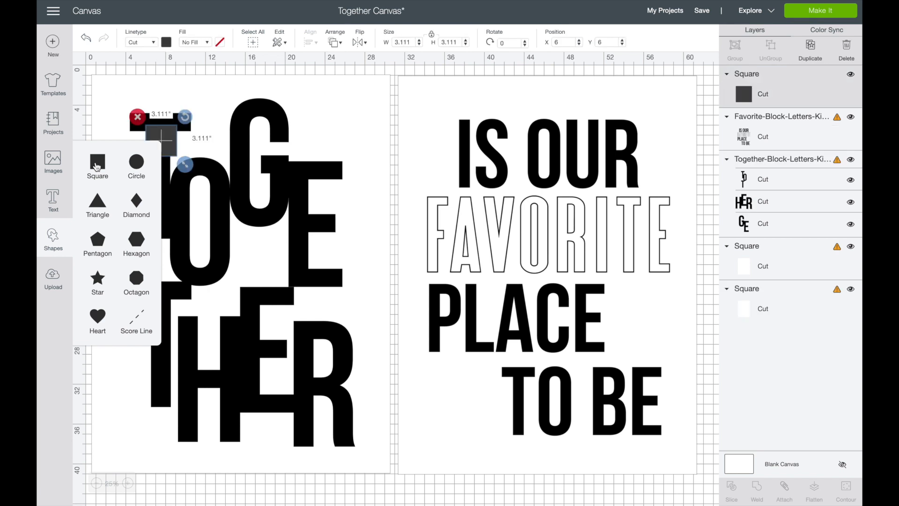
left_click(168, 132)
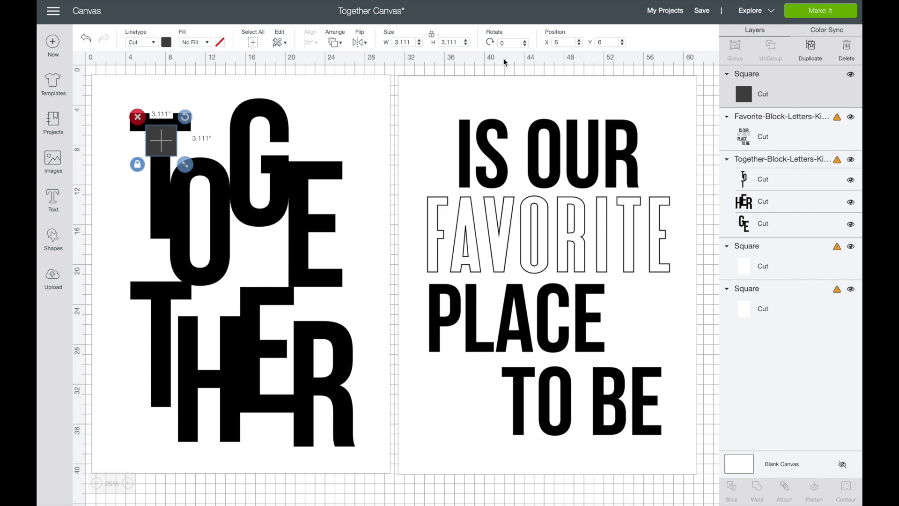
left_click(413, 43)
left_click(432, 37)
left_click(408, 43)
type("30")
left_click(461, 43)
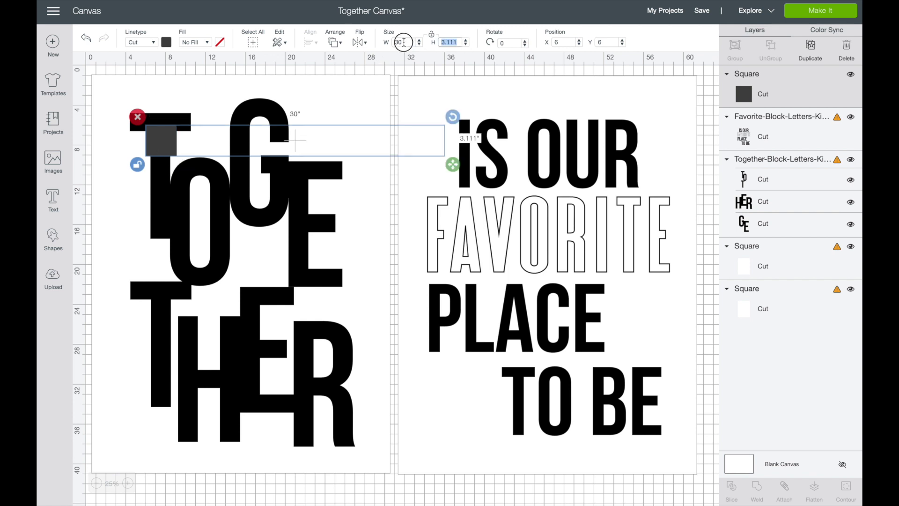
type("40")
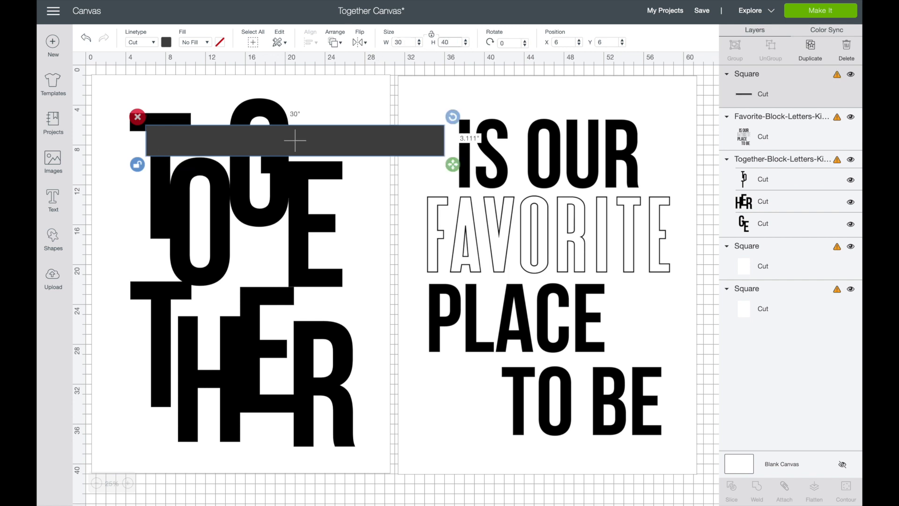
key("Return")
left_click_drag(393, 209, 496, 158)
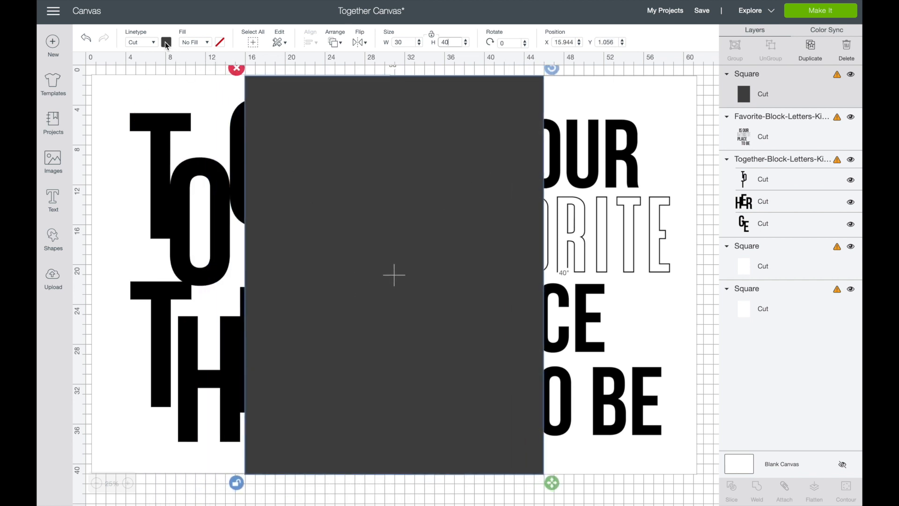
Change the color of the 30 by 40 inch rectangle to white
left_click(166, 42)
left_click(178, 83)
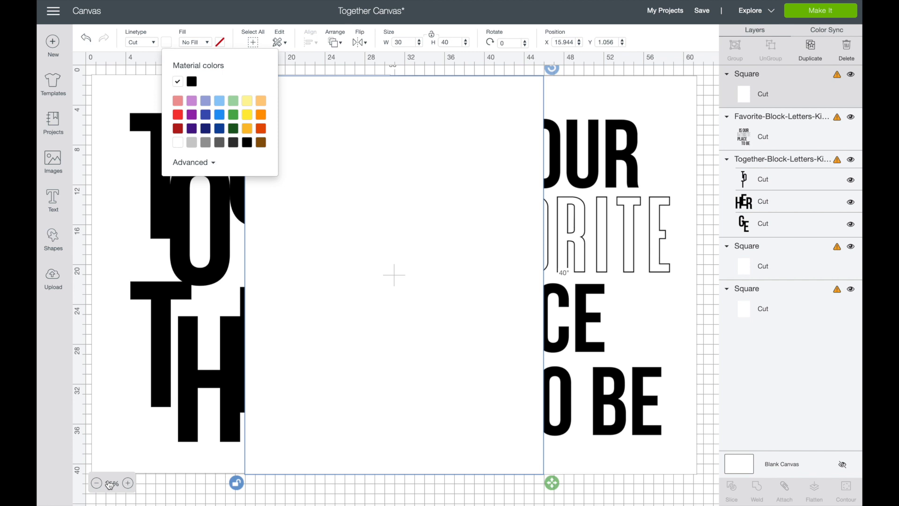
left_click(382, 215)
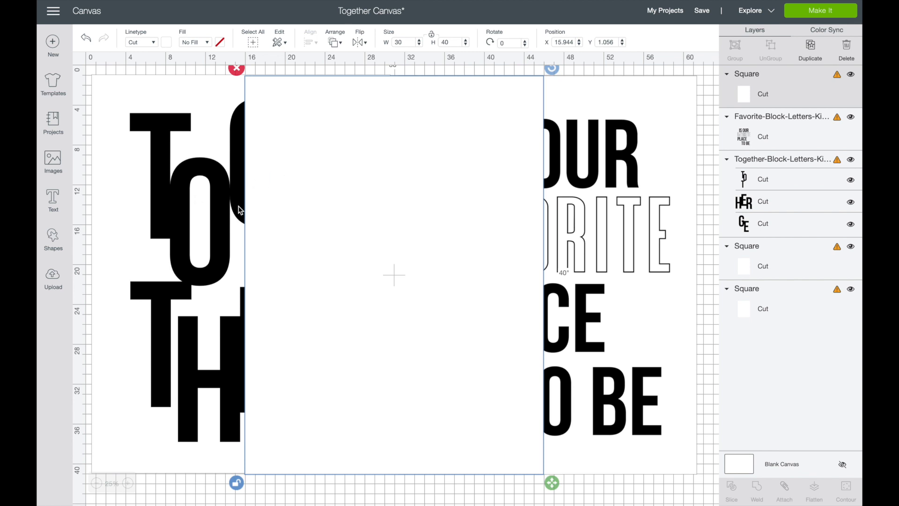
Send the new white rectangle to the back of the artwork and delete it
left_click(336, 42)
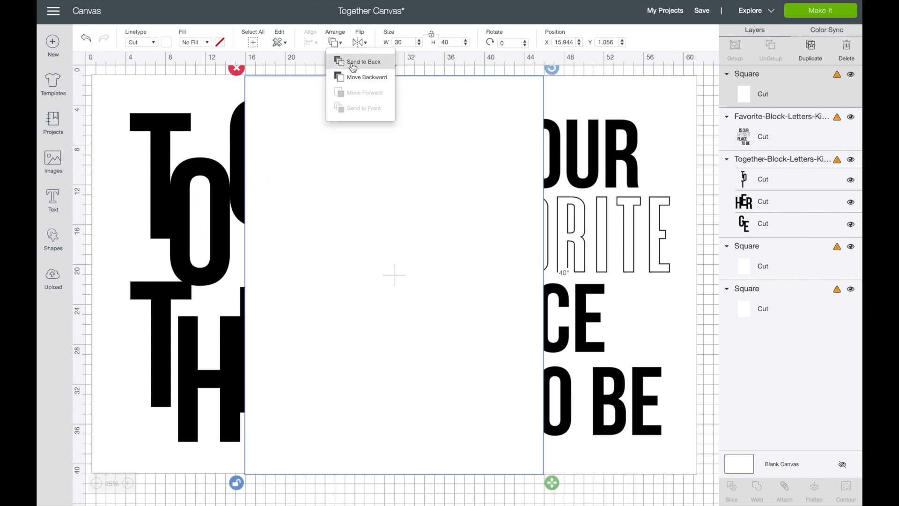
left_click(353, 62)
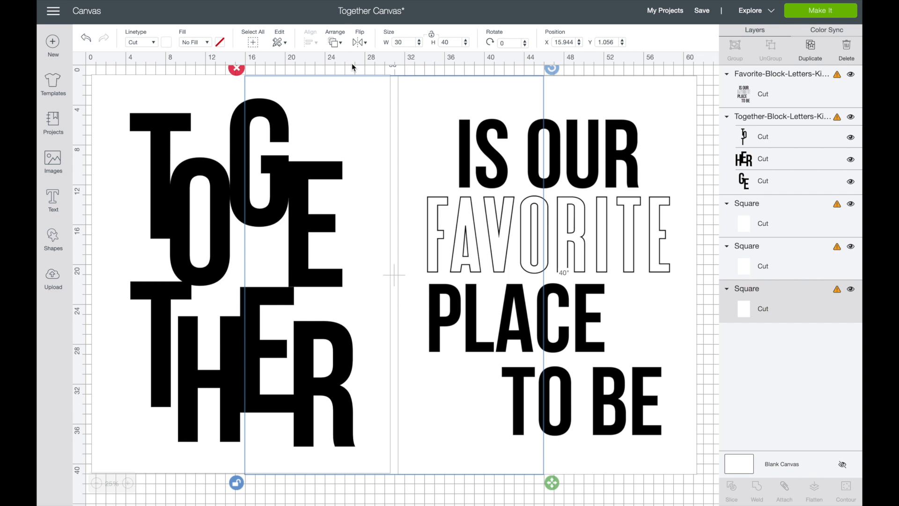
key("Delete")
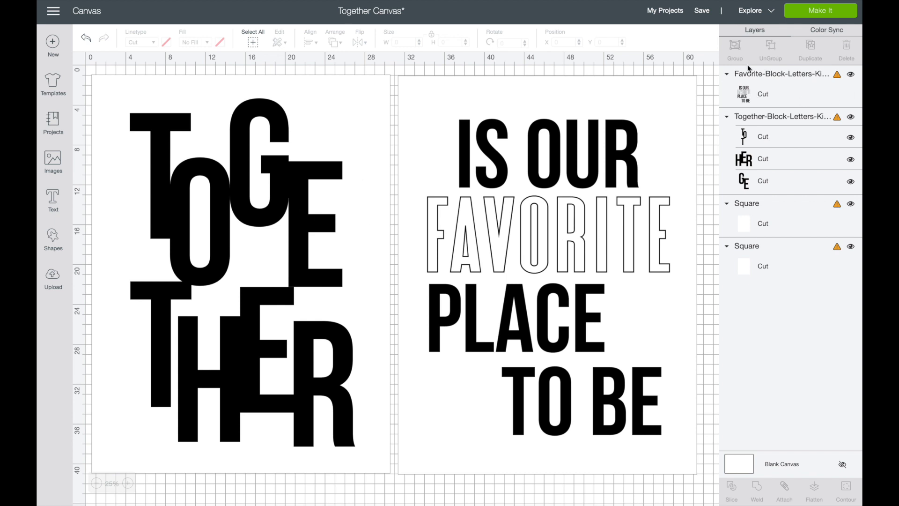
Copy and paste the "IS OUR FAVORITE PLACE TO BE" design, offsetting the copy sideways from the original
left_click(771, 120)
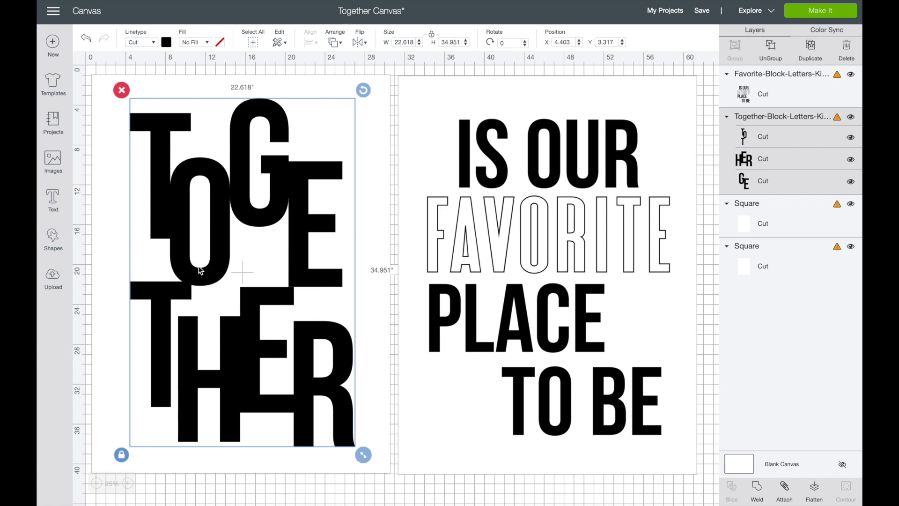
left_click(751, 95)
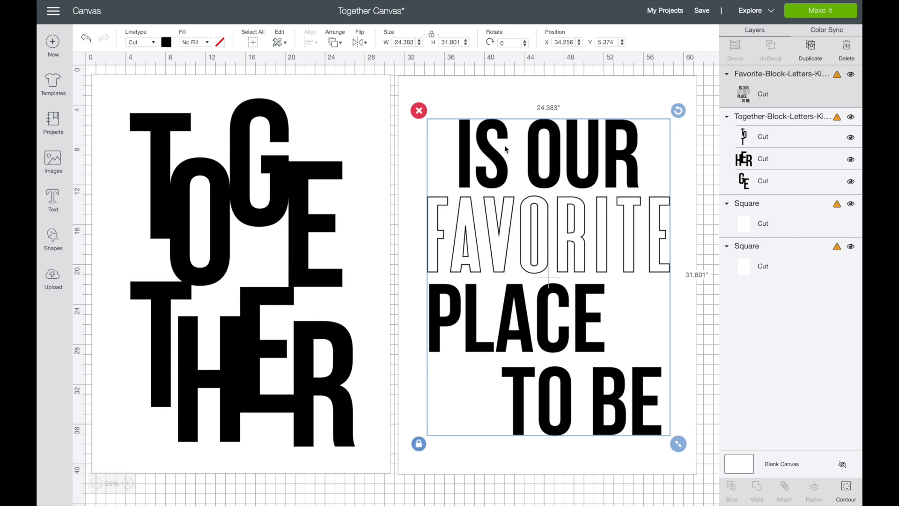
key("ctrl+c")
key("ctrl+v")
left_click_drag(589, 179, 682, 169)
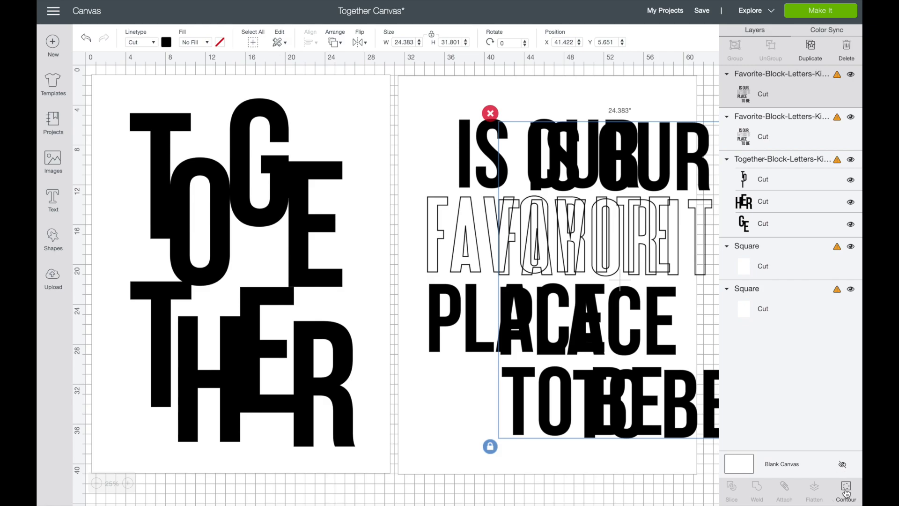
Hide all contours of the copy except "IS OUR" and move it to about X 37.4, Y 3.2, overlapping the original words
left_click(846, 490)
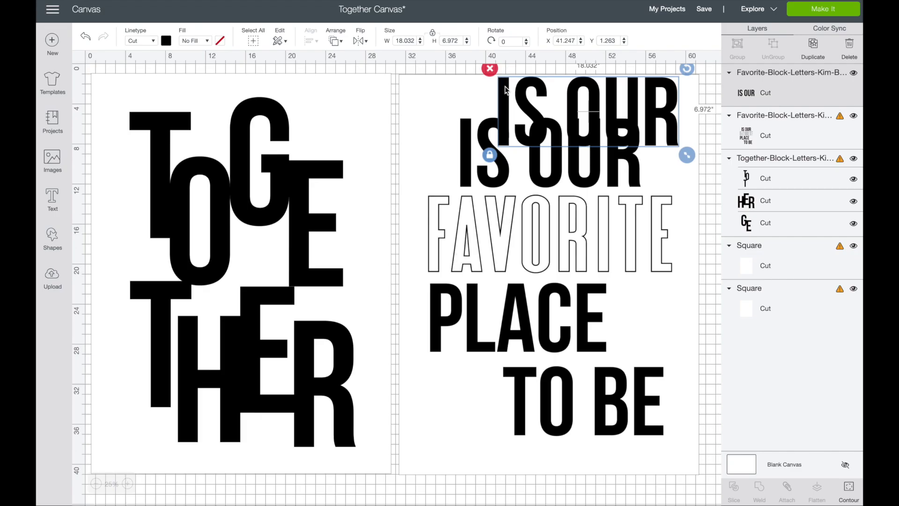
left_click(505, 89)
left_click(503, 97)
left_click_drag(503, 97, 465, 116)
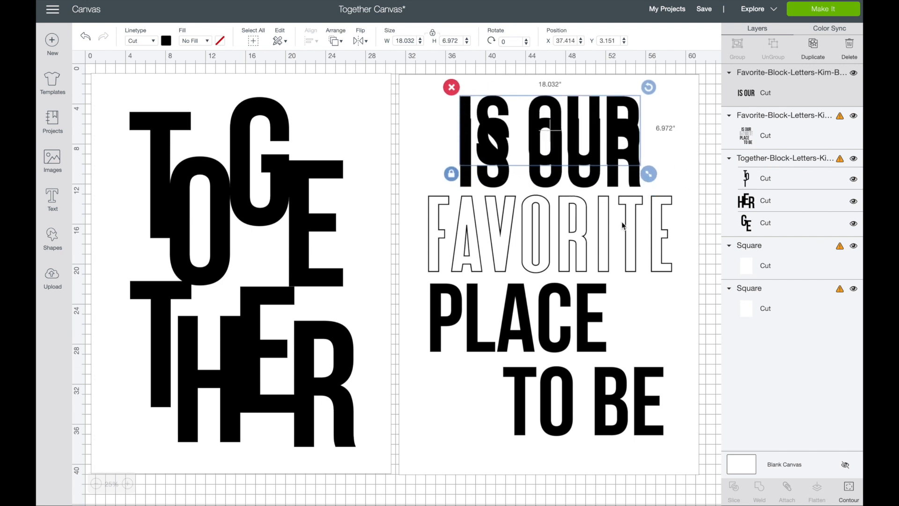
Duplicate the complete "IS OUR FAVORITE PLACE TO BE" design again and offset the duplicate from the original
left_click(757, 134)
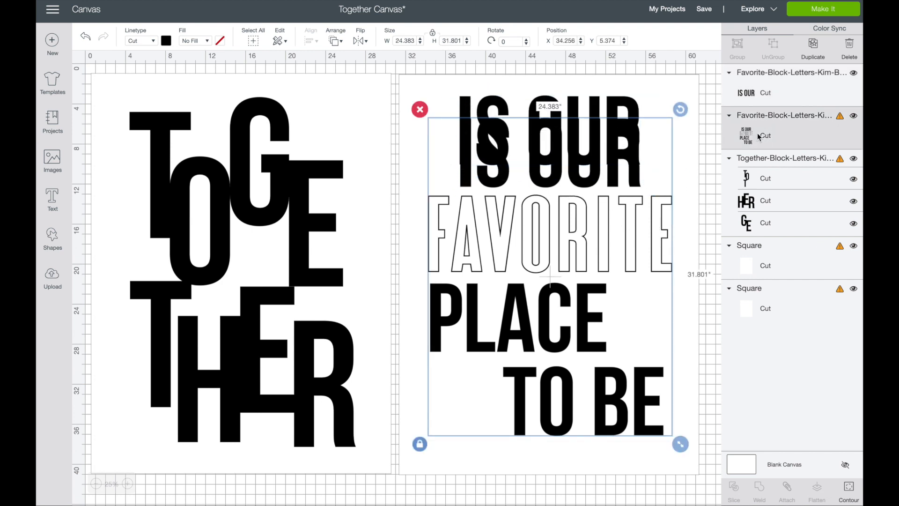
left_click(819, 50)
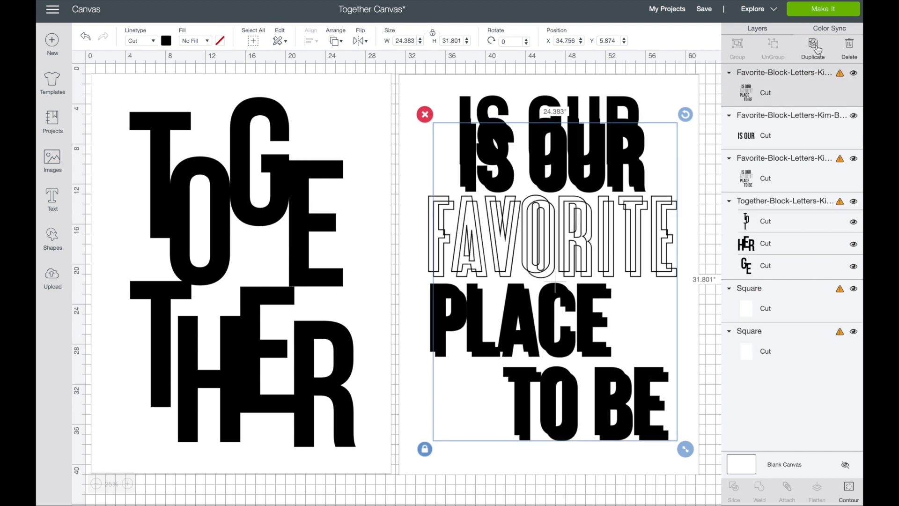
left_click_drag(638, 171, 658, 200)
Hide the contours of "IS OUR", "PLACE" and "TO BE" in the new duplicate, keeping only the outlined word "FAVORITE"
left_click(847, 491)
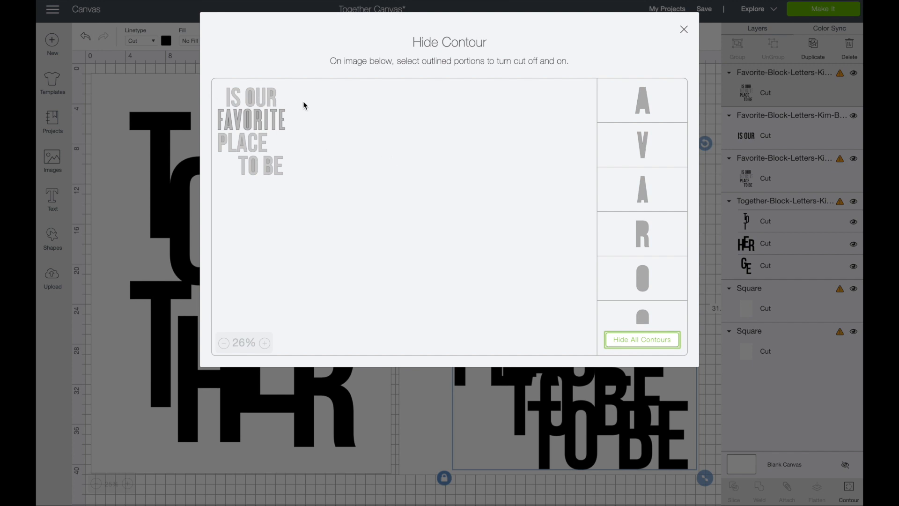
left_click(231, 104)
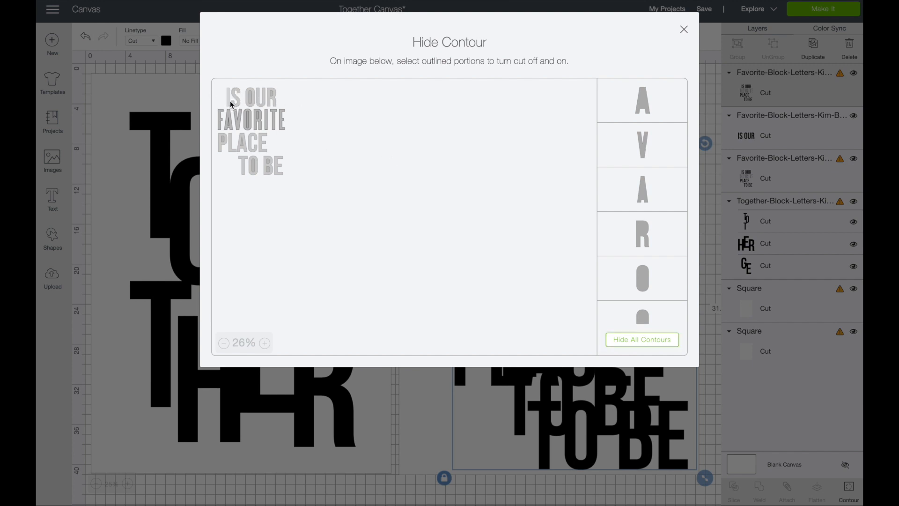
left_click(235, 99)
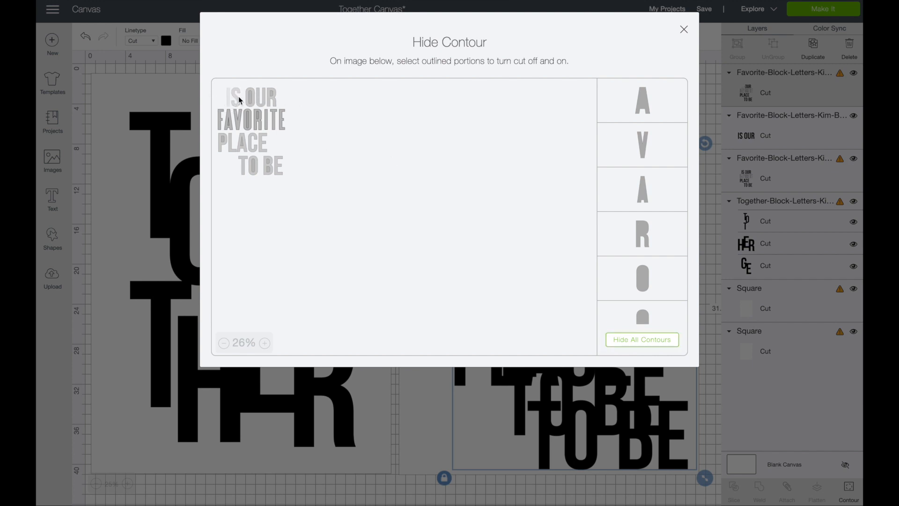
left_click(263, 104)
left_click(270, 99)
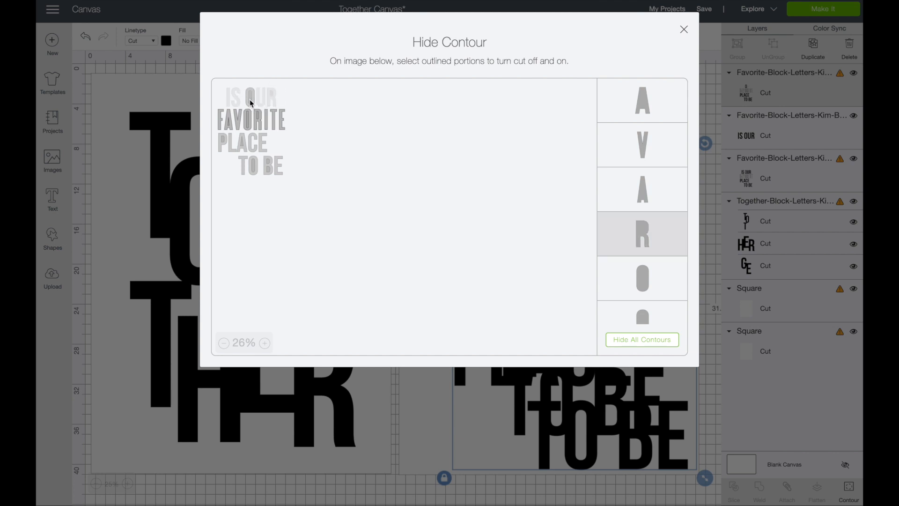
left_click(221, 143)
left_click(231, 148)
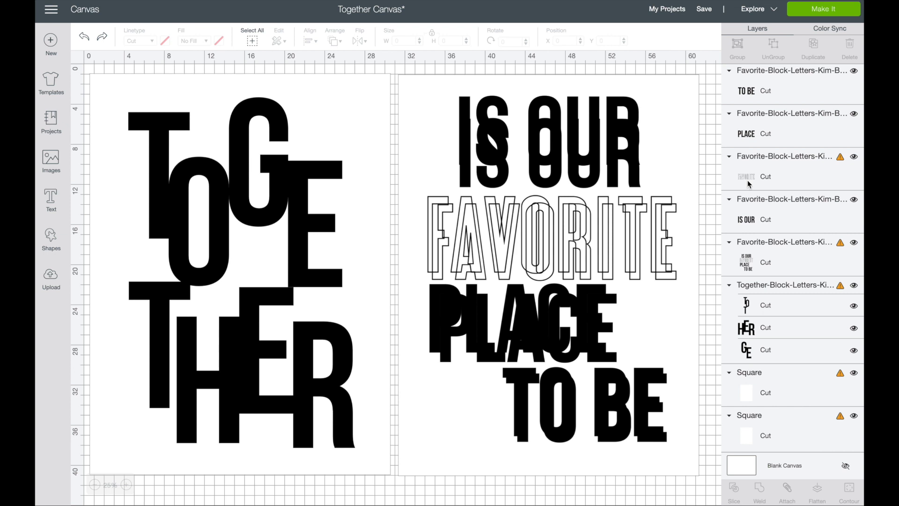
Align the separate "TO BE" and "PLACE" layers over the matching words of the original design
left_click(760, 92)
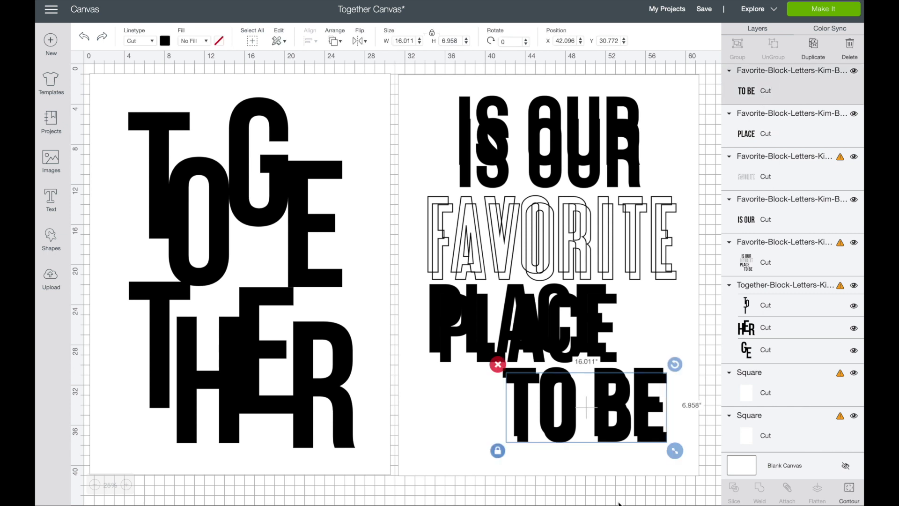
left_click_drag(624, 437, 620, 429)
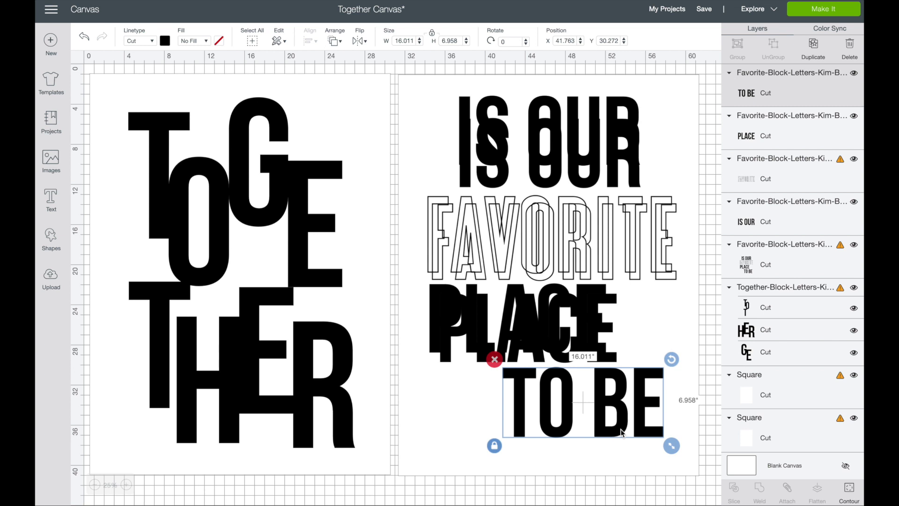
left_click(761, 127)
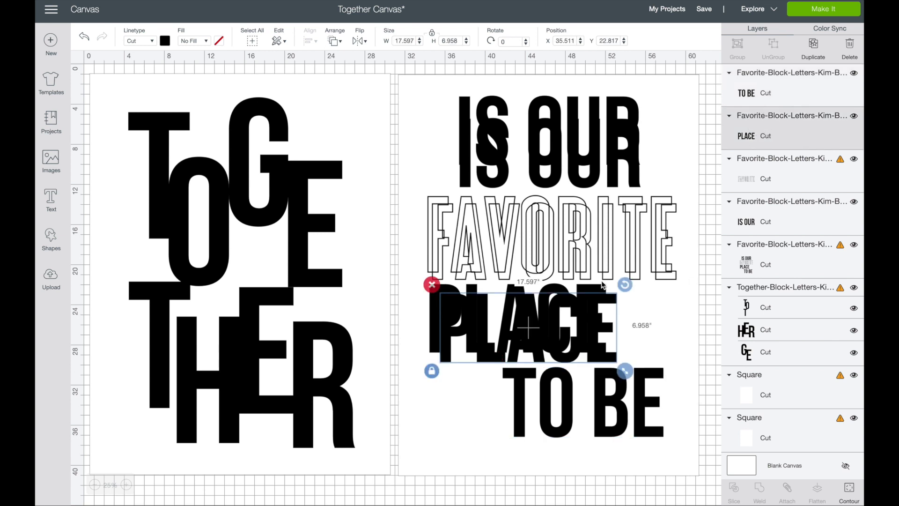
left_click_drag(603, 330, 592, 323)
Align the separate "FAVORITE" and "IS OUR" layers over the matching words of the original design
left_click(735, 185)
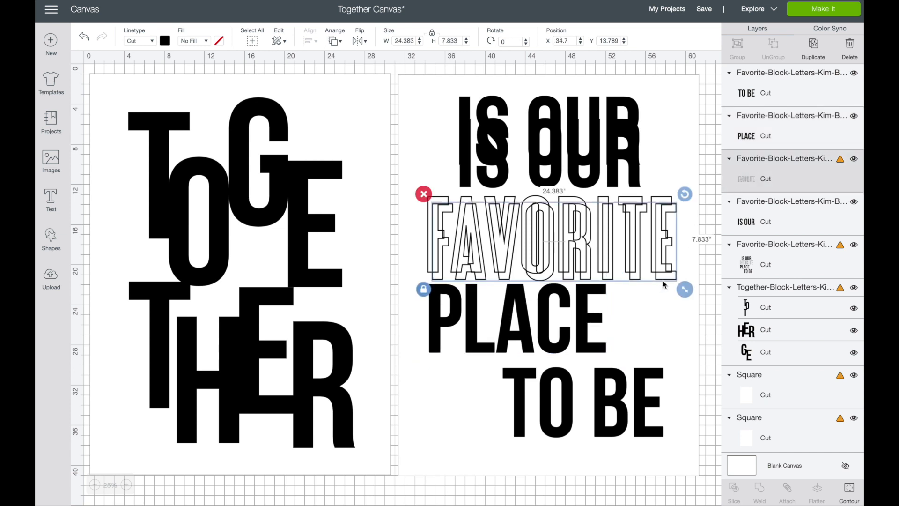
left_click_drag(664, 280, 661, 269)
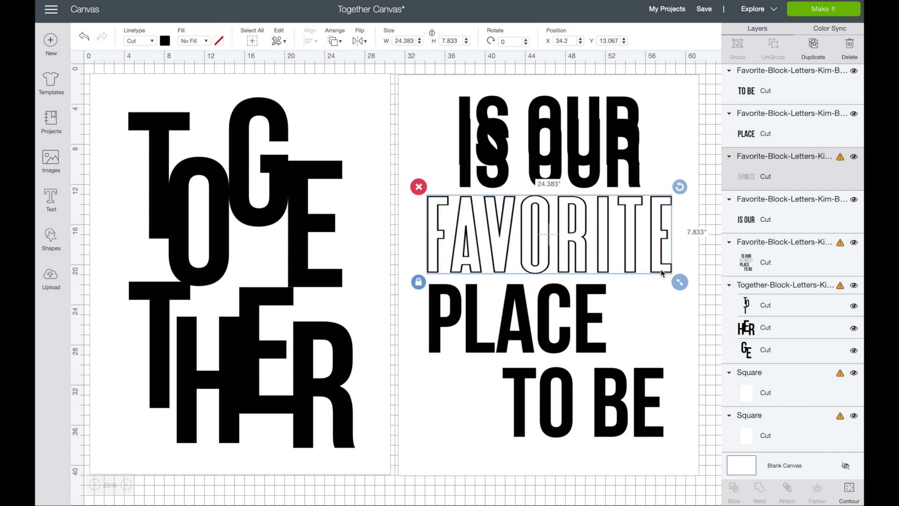
left_click(732, 222)
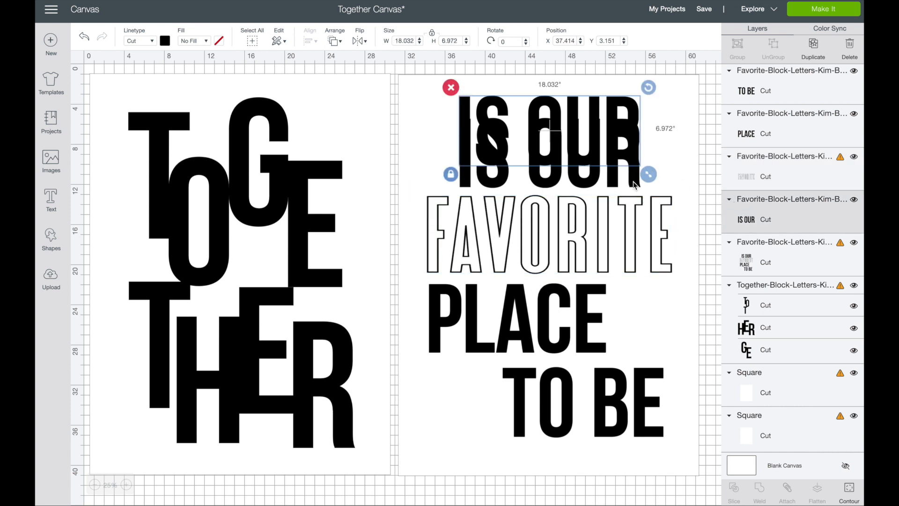
left_click_drag(630, 157, 630, 180)
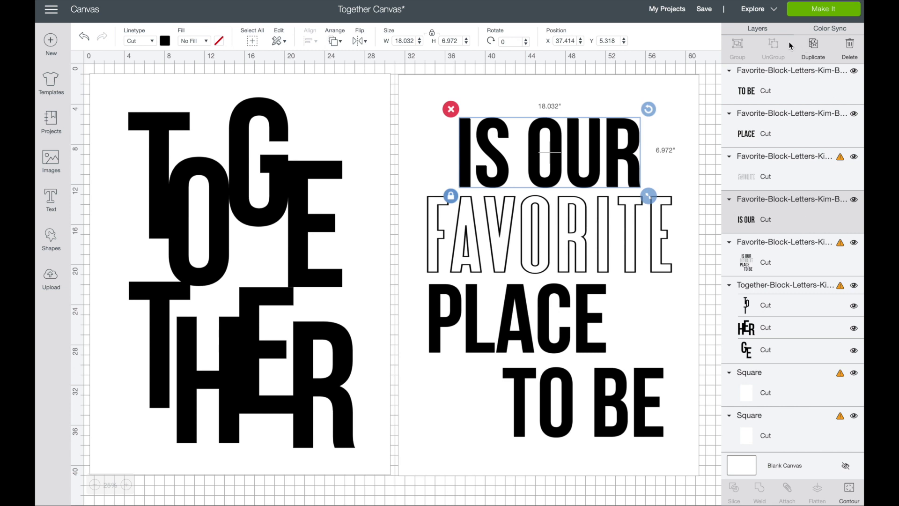
Hide the original complete "IS OUR FAVORITE PLACE TO BE" layer and select the separate "FAVORITE" layer
left_click(750, 271)
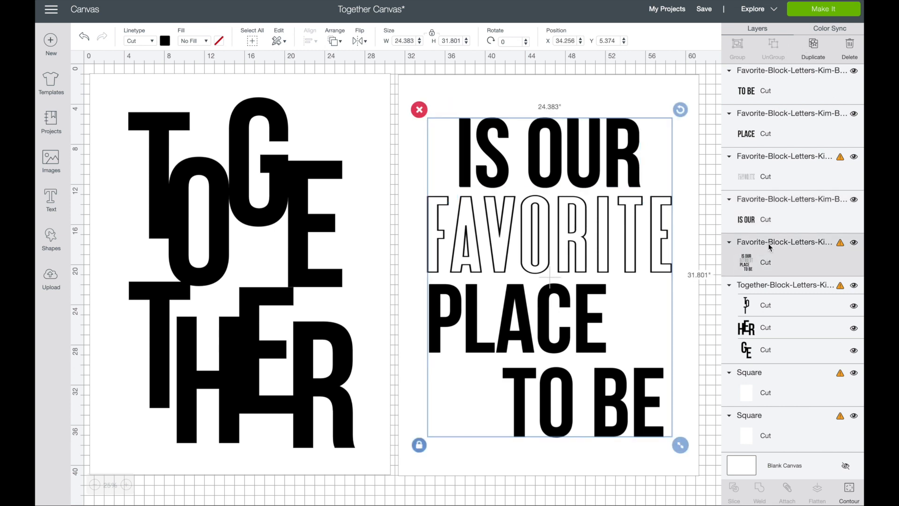
left_click(853, 245)
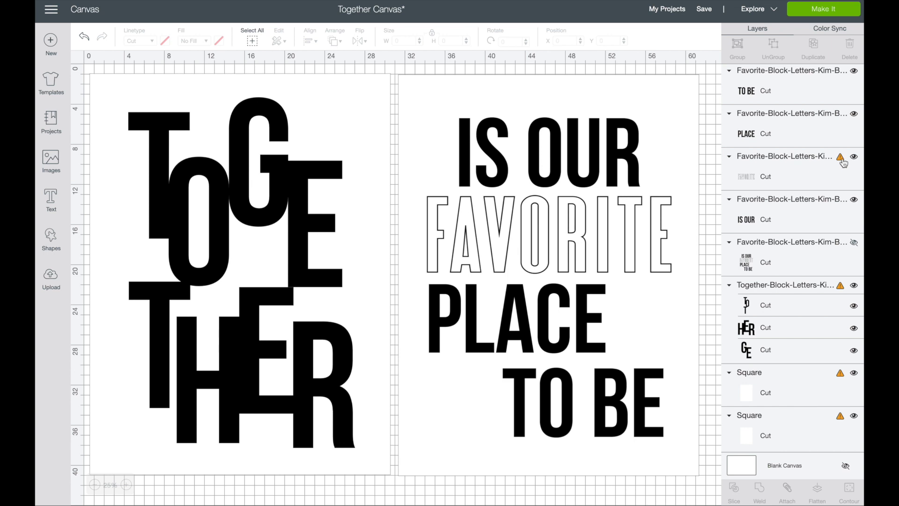
left_click(800, 166)
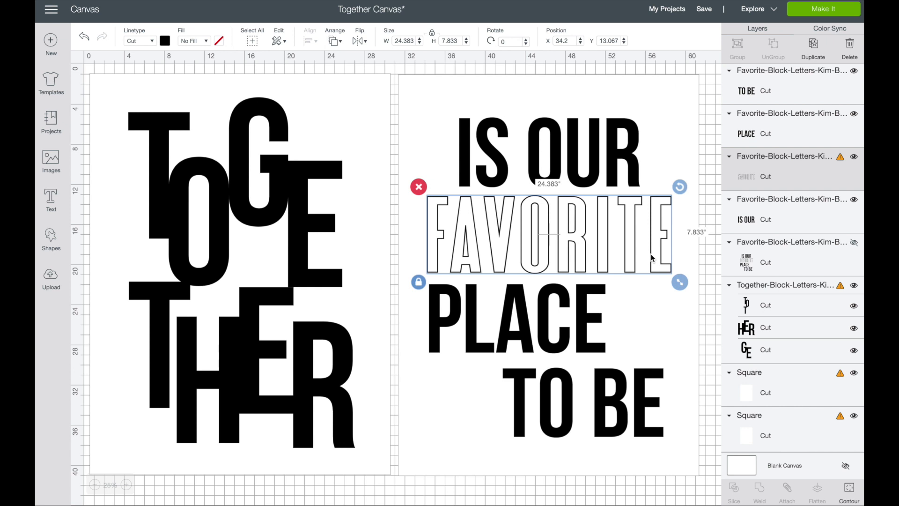
Hide both background squares and scale all the visible lettering together down to about 53.07" wide by 33.64" high
left_click(697, 104)
left_click(686, 97)
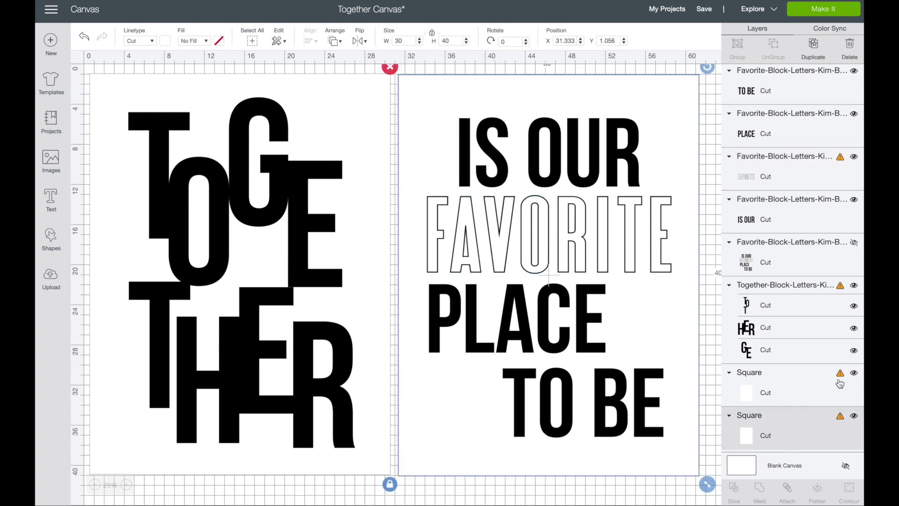
left_click(854, 372)
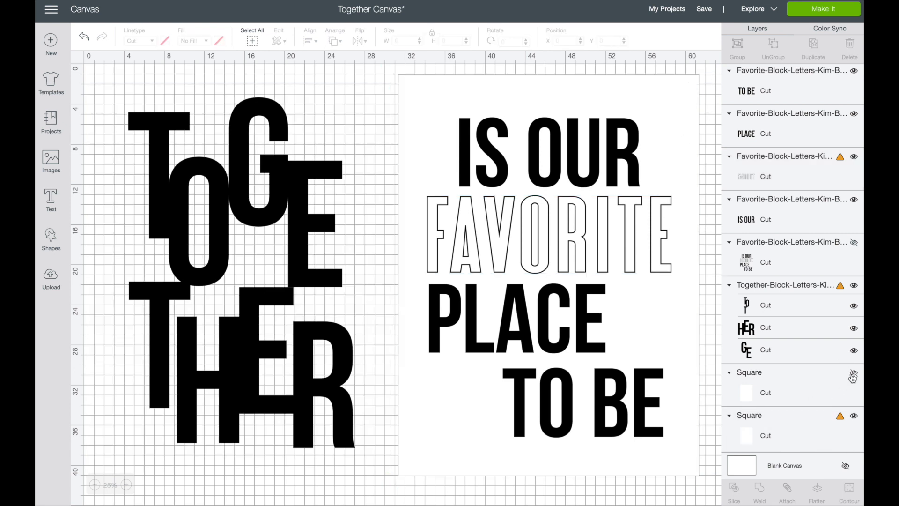
left_click(854, 416)
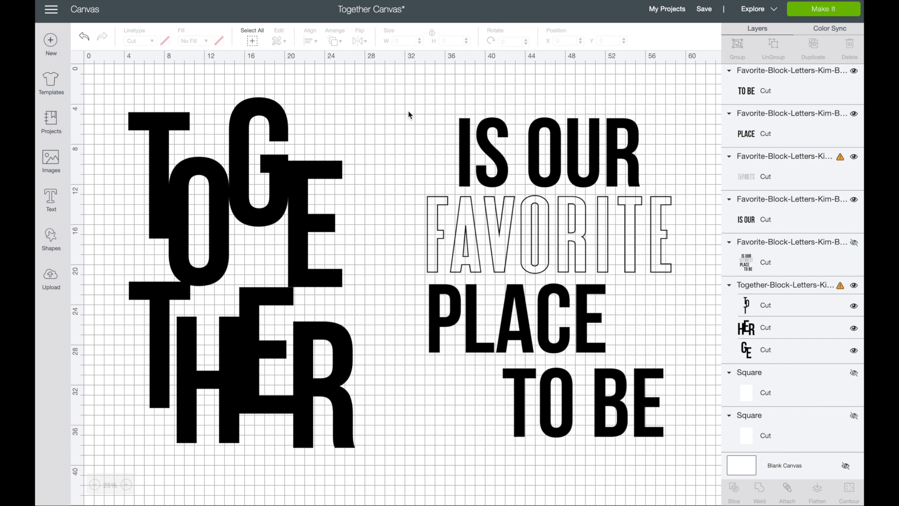
left_click(252, 41)
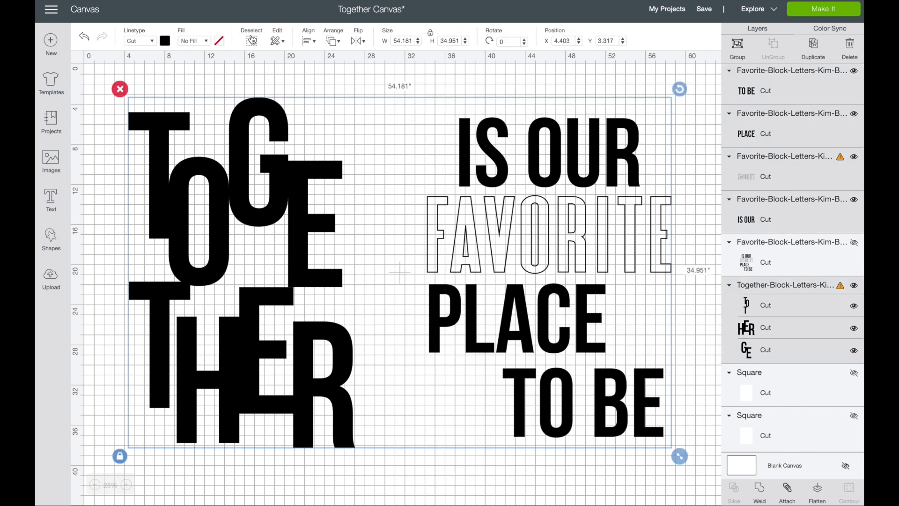
left_click_drag(680, 455, 673, 448)
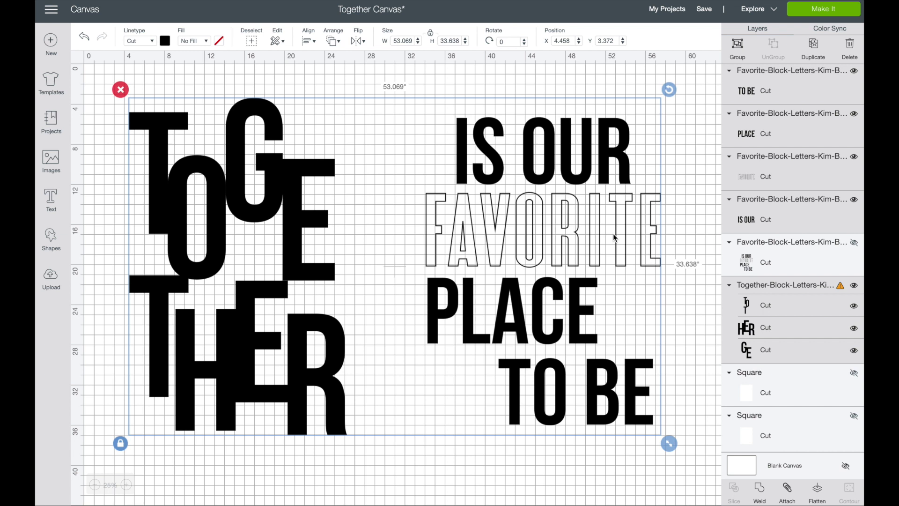
Show both background squares and move the four separate word layers together to about X 34.73, Y 6.13, centring them on their square
left_click(855, 375)
left_click(854, 416)
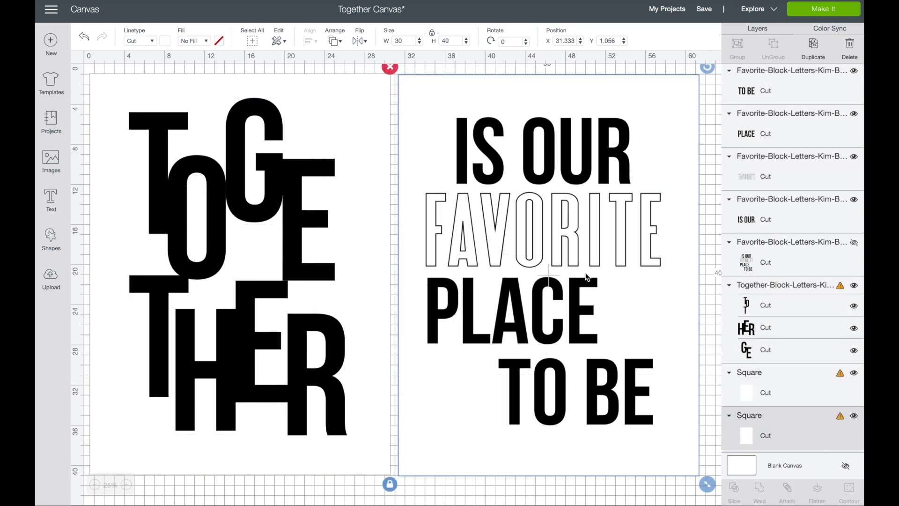
left_click(554, 157)
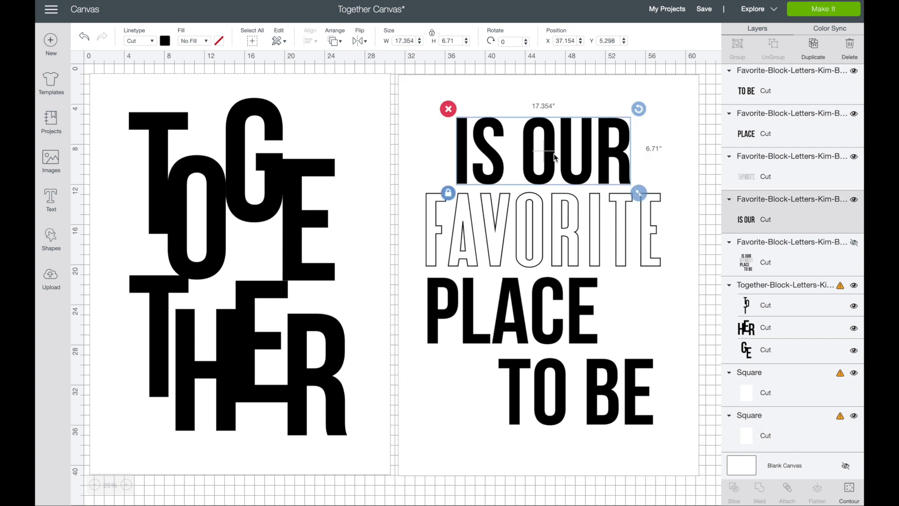
left_click(556, 211, "shift")
left_click(555, 321, "shift")
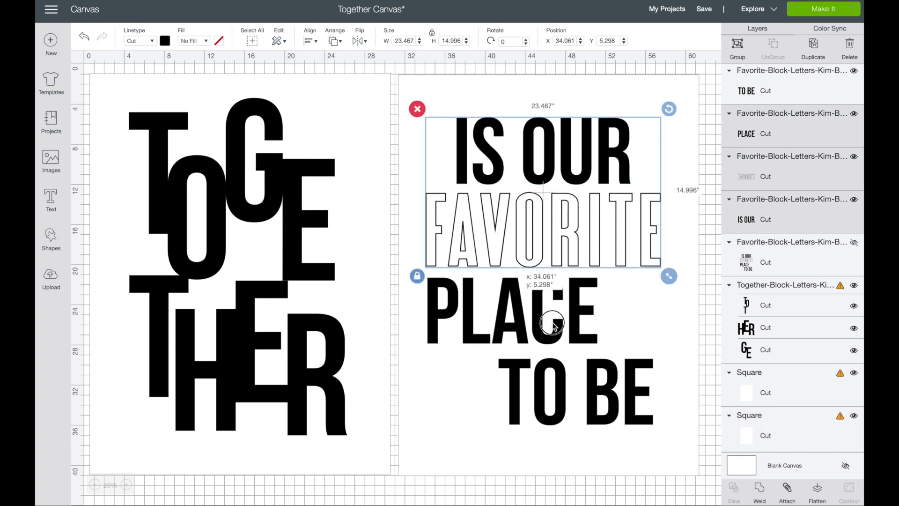
left_click(576, 393, "shift")
left_click_drag(555, 250, 565, 260)
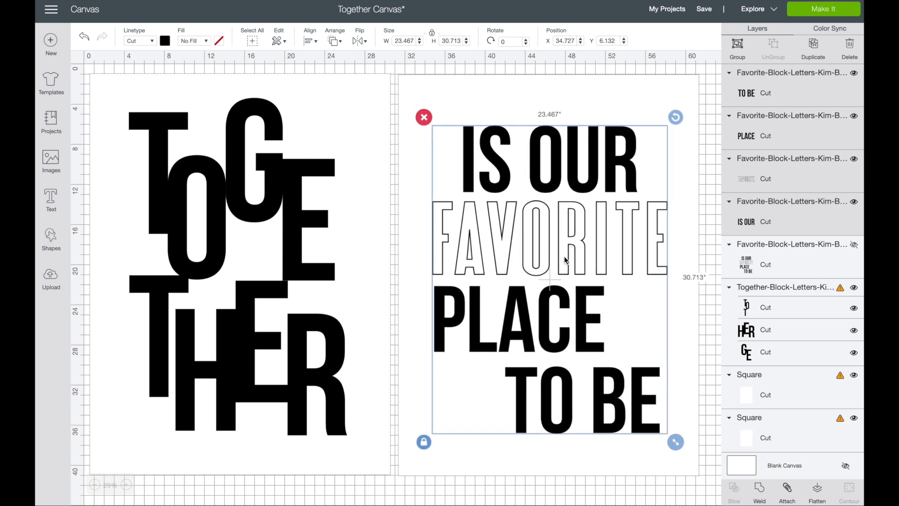
Move the "TOGETHER" group to about X 5.18, Y 3.54 within its background square
left_click(241, 180)
left_click_drag(240, 184, 248, 187)
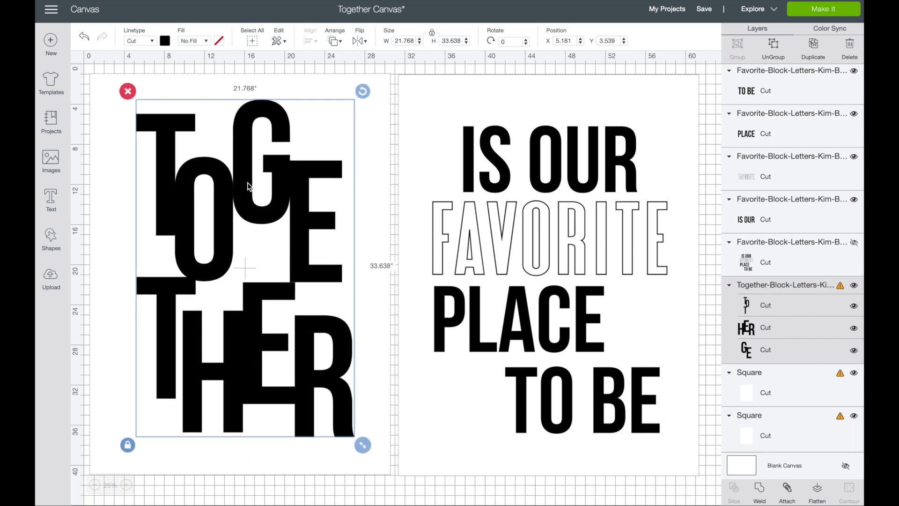
left_click(708, 92)
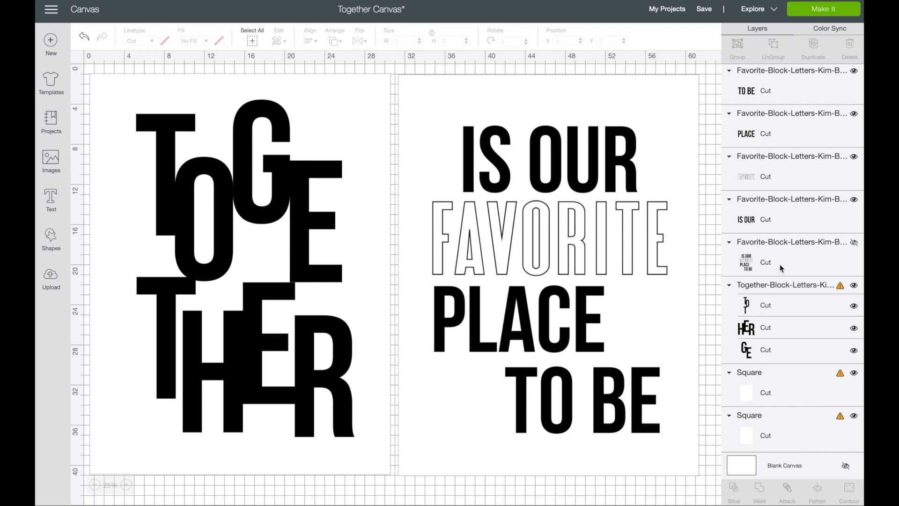
left_click(772, 285)
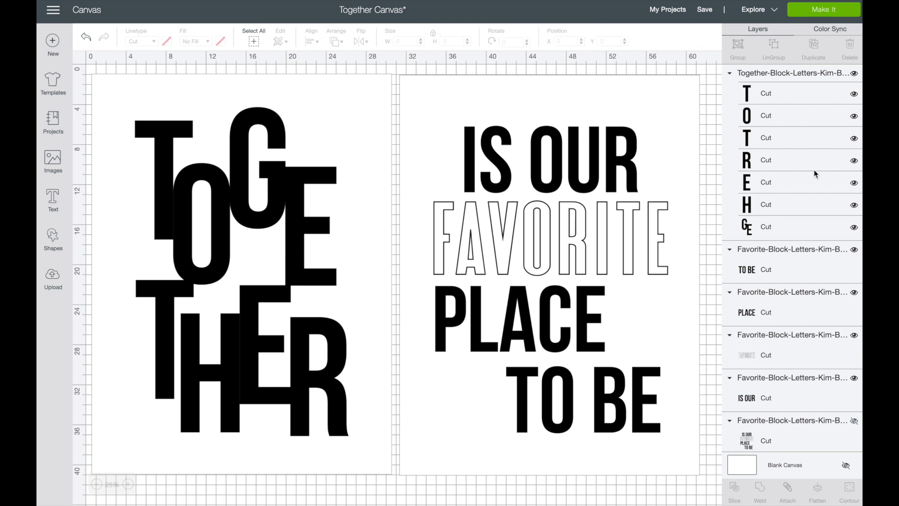
Hide both background squares and send the project to mat preparation, accepting the larger mat for the oversized images
scroll(813, 173, "down", 3)
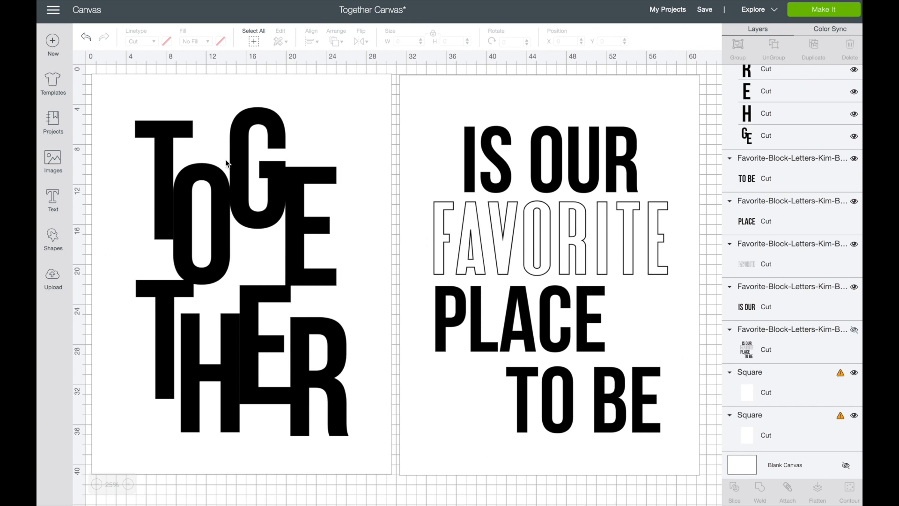
left_click(854, 372)
left_click(854, 416)
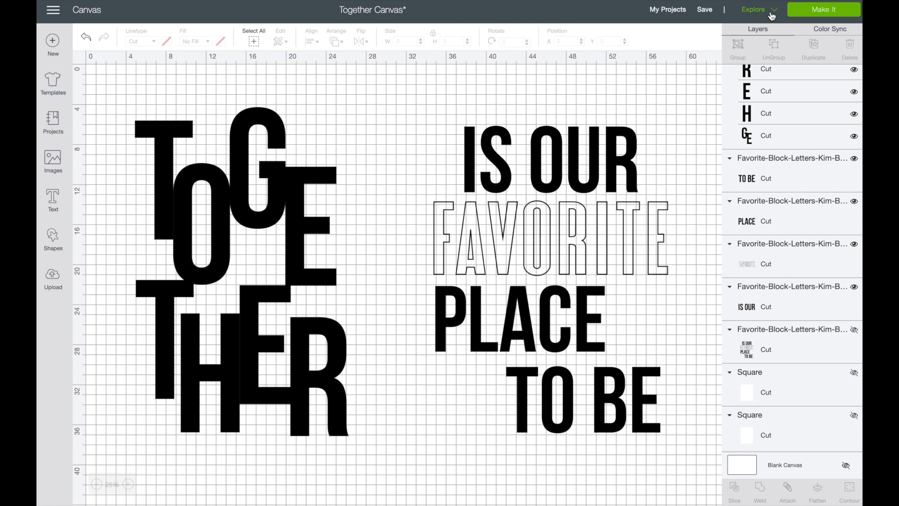
left_click(825, 13)
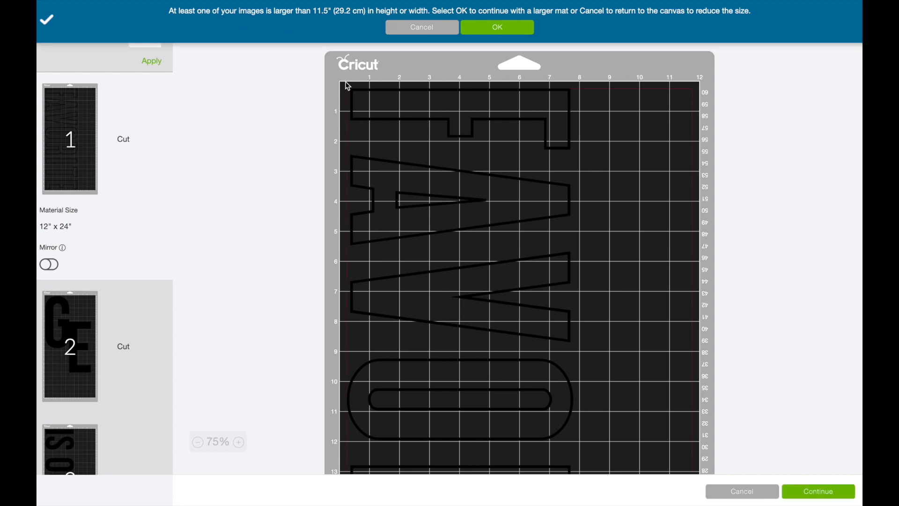
left_click(500, 28)
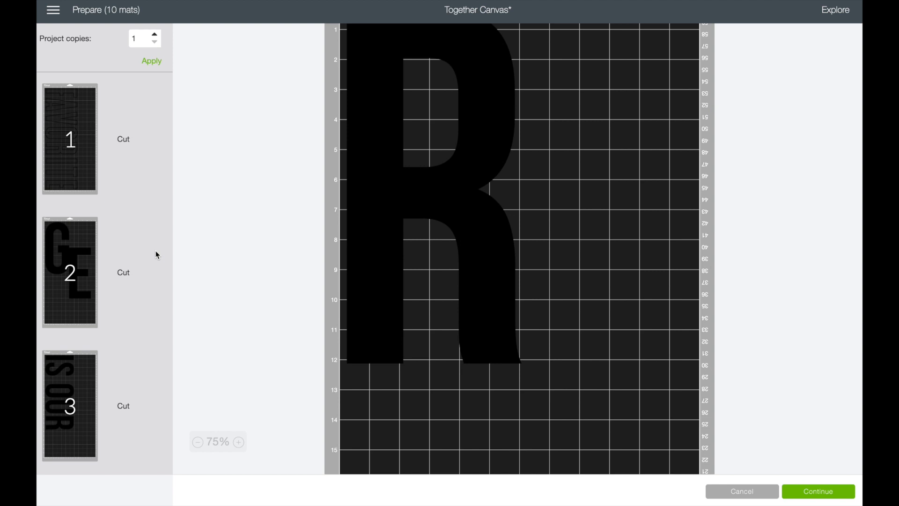
Review the prepared mats and turn on Mirror for mat 1 with the outlined word "FAVORITE"
scroll(156, 252, "down", 15)
scroll(155, 251, "down", 2)
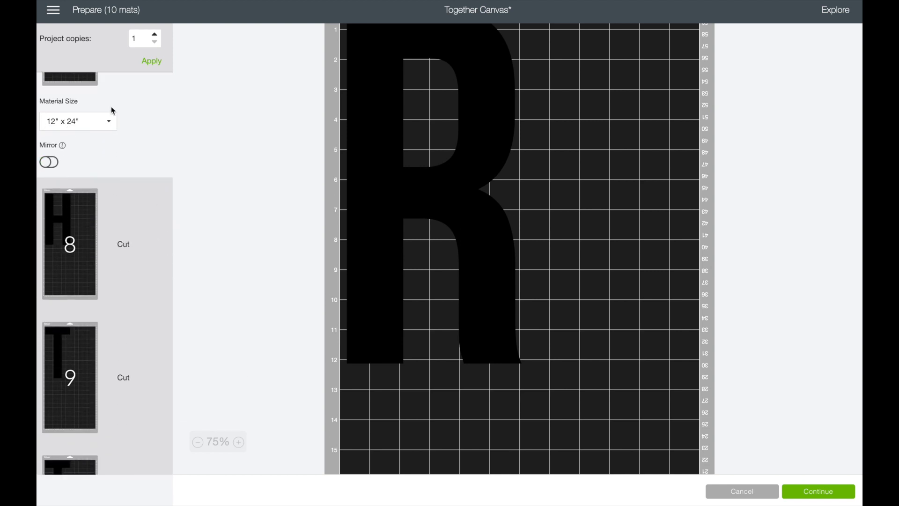
scroll(112, 109, "up", 15)
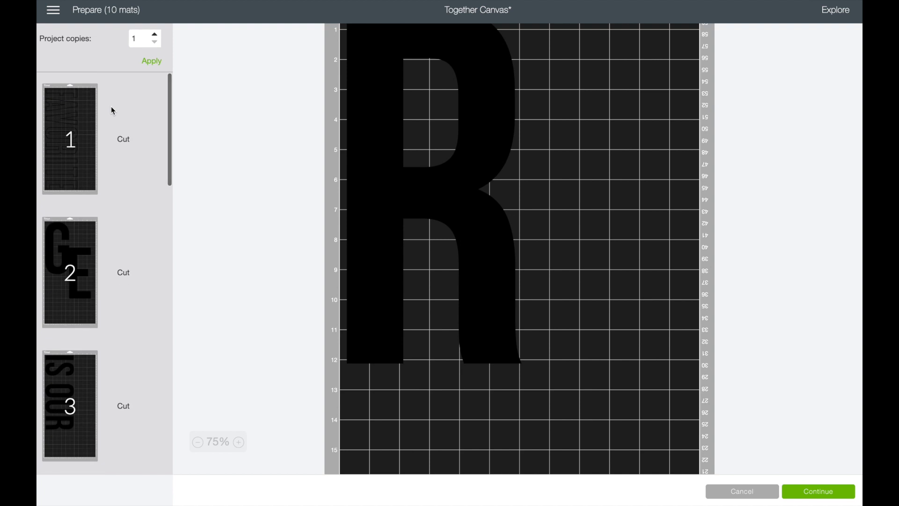
left_click(86, 151)
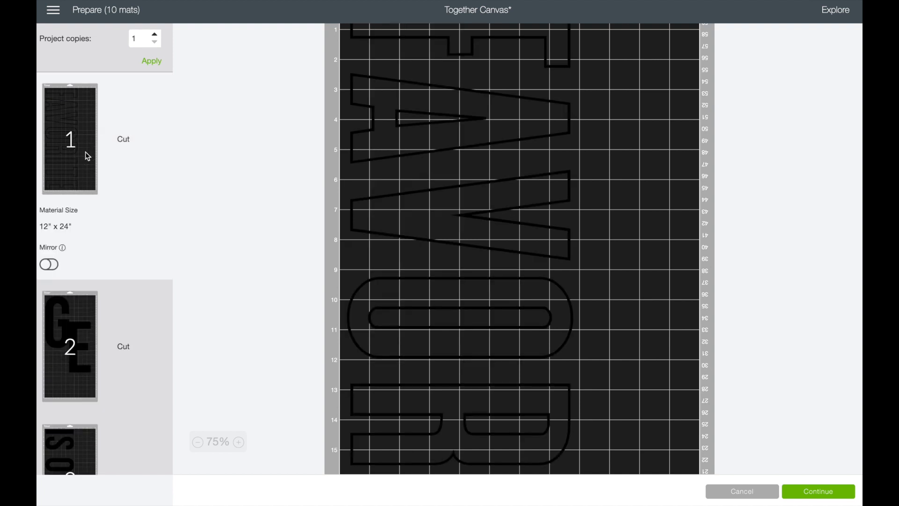
left_click(49, 266)
Continue to the cutting stage and connect the Air 2 machine over USB
left_click(802, 490)
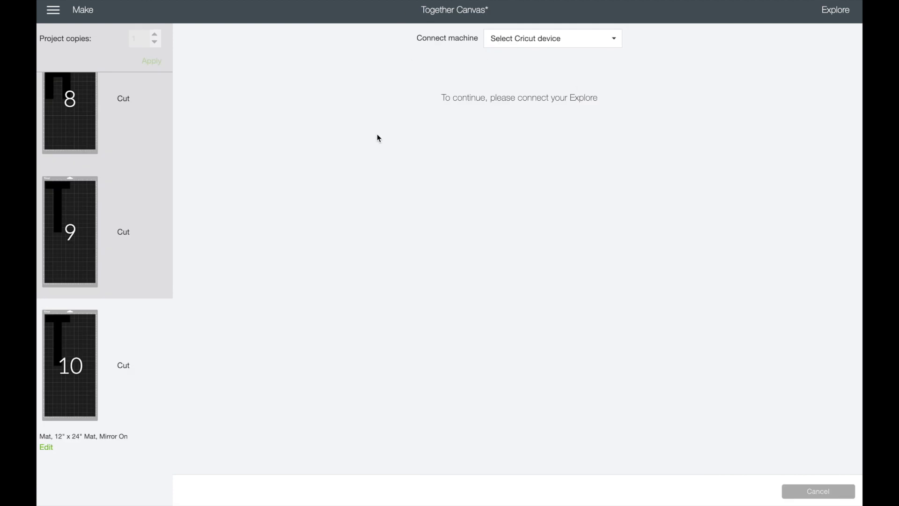
left_click(603, 44)
left_click(602, 60)
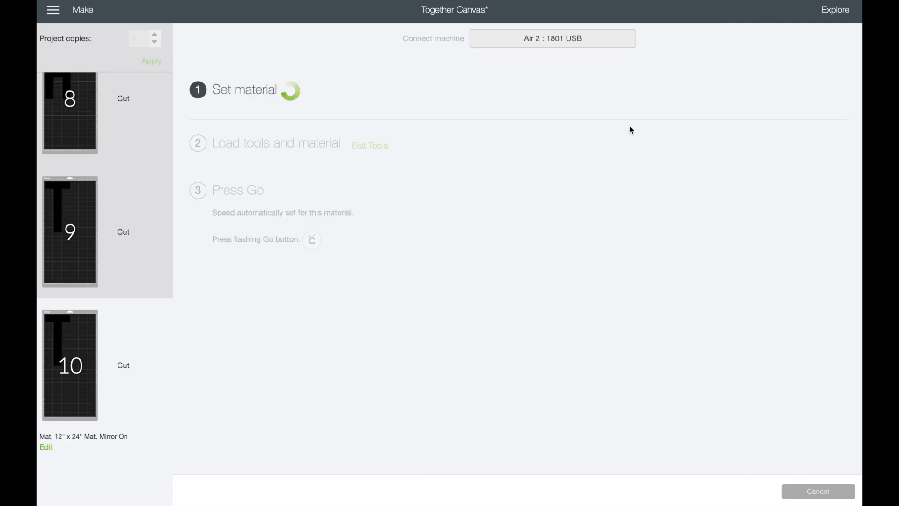